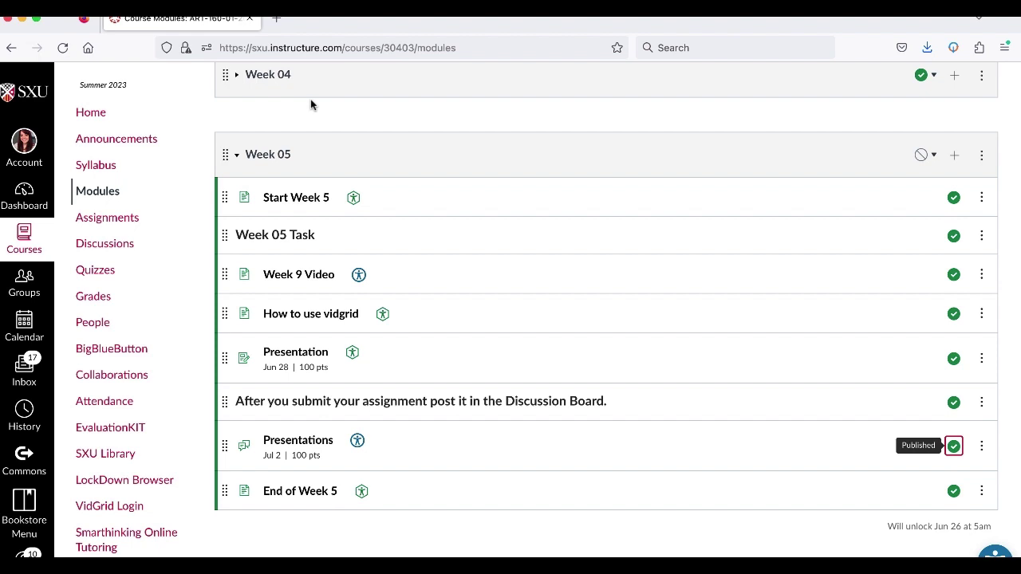
- Open the Week 05 Presentation assignment in a new tab and read through its Part Two instructions
{"action": "left_click", "coordinate": [296, 352], "text": "super"}
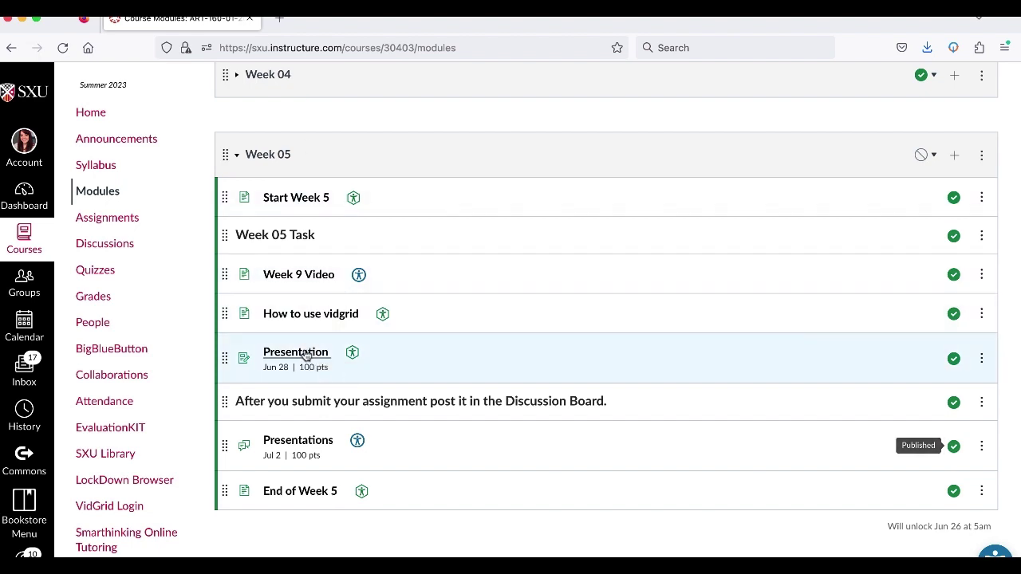
{"action": "key", "text": "ctrl+Tab"}
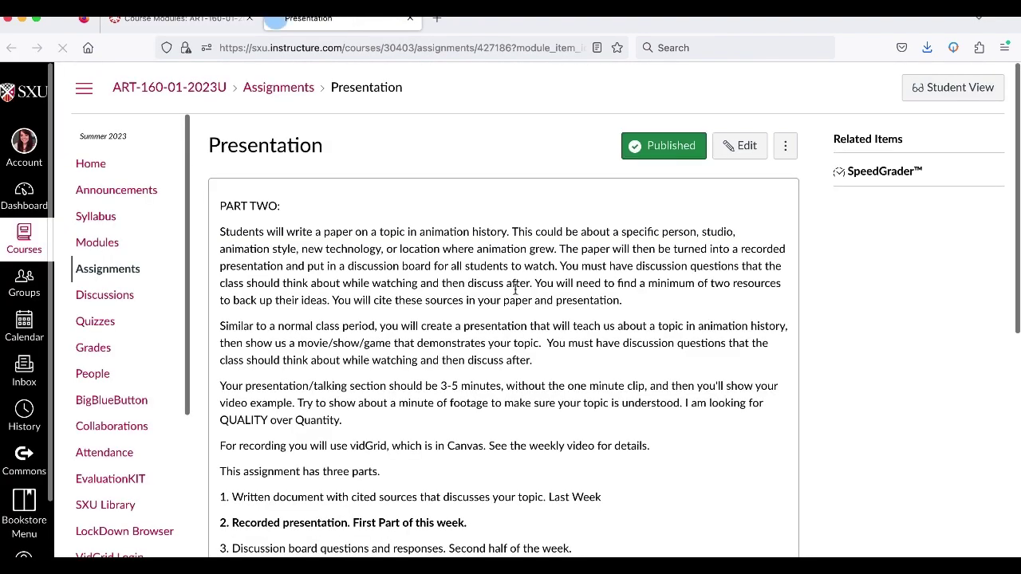
{"action": "scroll", "coordinate": [811, 434], "scroll_direction": "down", "scroll_amount": 1}
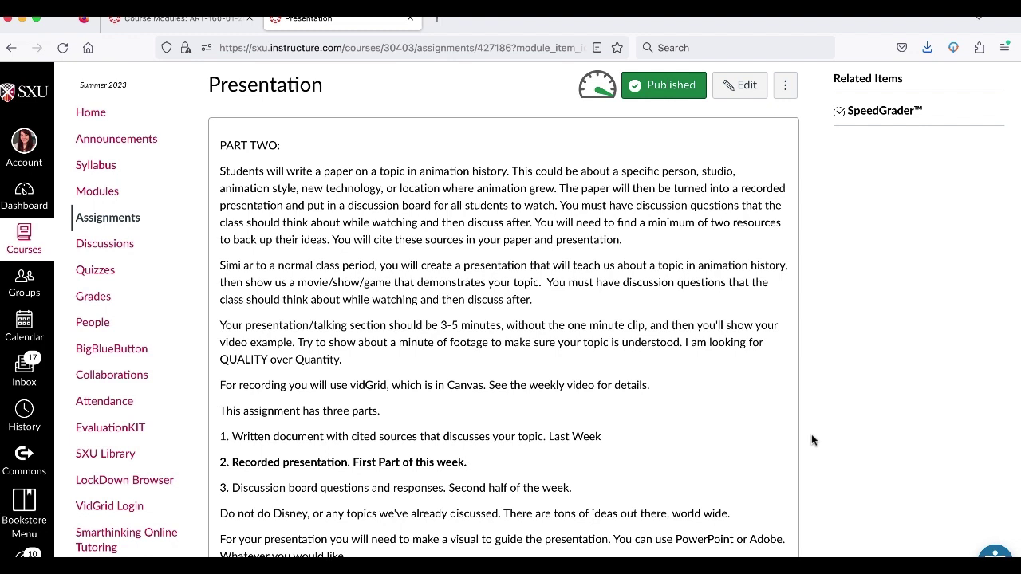
{"action": "scroll", "coordinate": [447, 381], "scroll_direction": "down", "scroll_amount": 1}
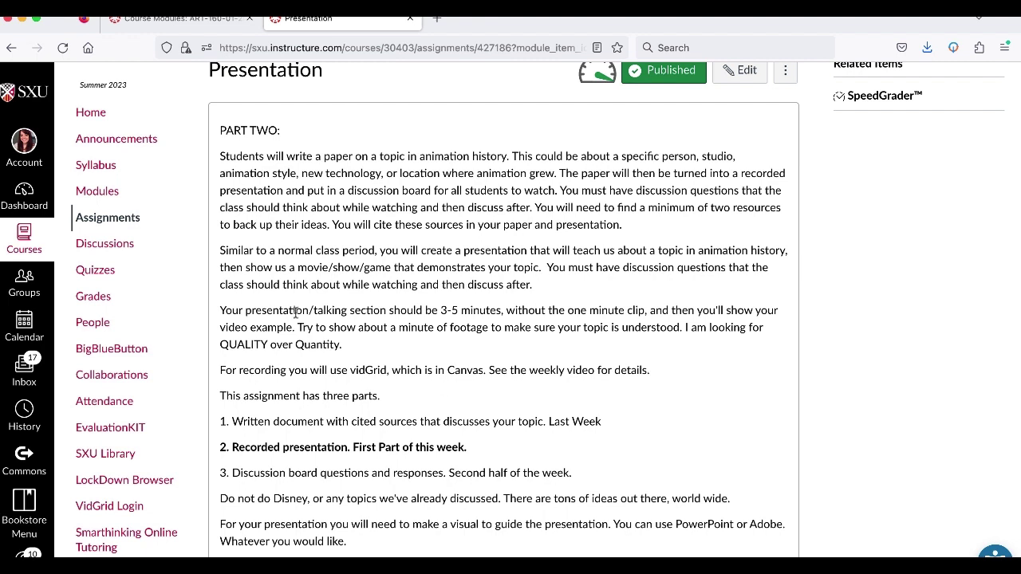
{"action": "left_click_drag", "start_coordinate": [266, 311], "coordinate": [478, 309]}
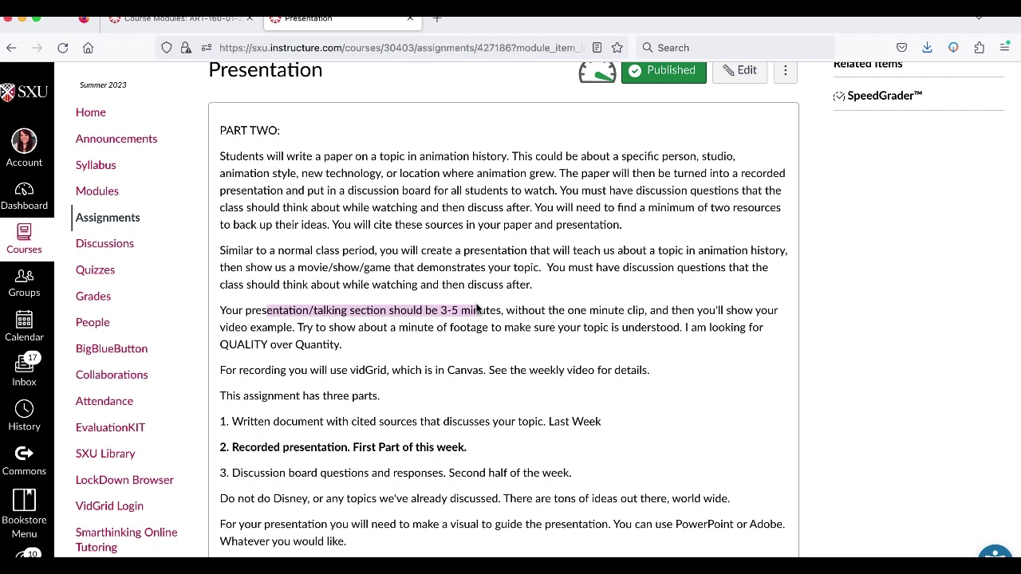
{"action": "left_click_drag", "start_coordinate": [527, 309], "coordinate": [648, 309]}
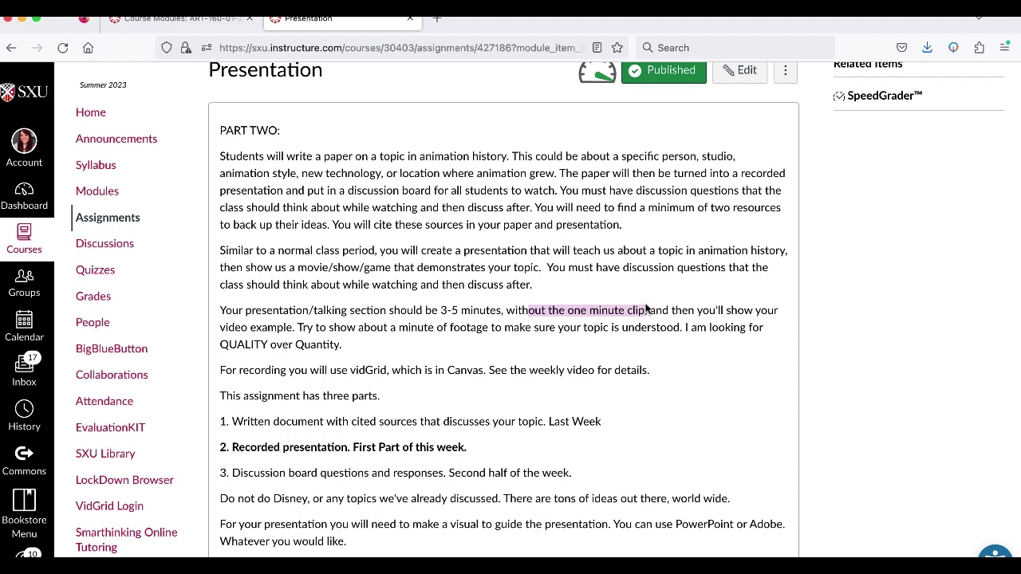
{"action": "scroll", "coordinate": [647, 309], "scroll_direction": "down", "scroll_amount": 2}
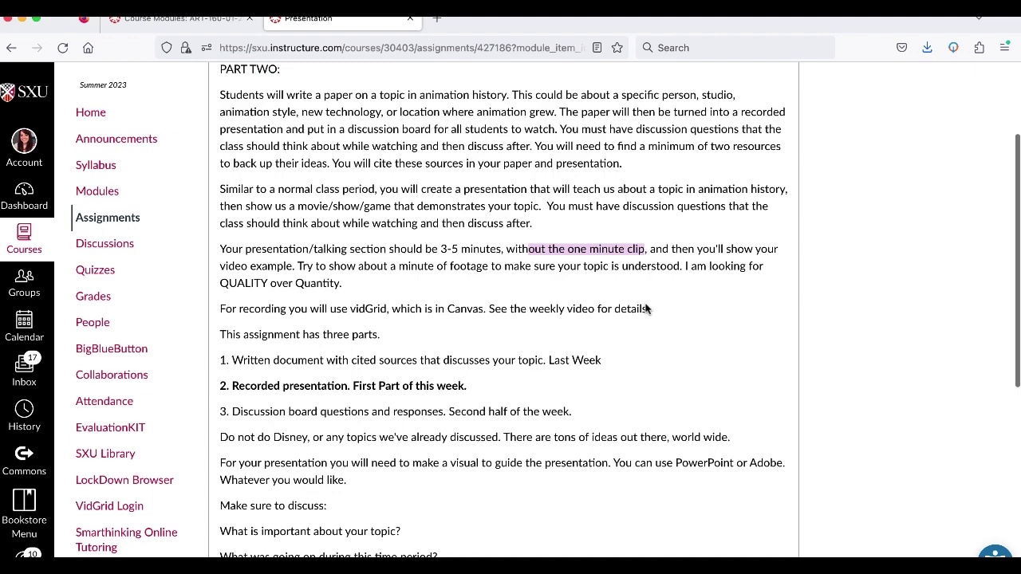
{"action": "left_click_drag", "start_coordinate": [229, 376], "coordinate": [462, 374]}
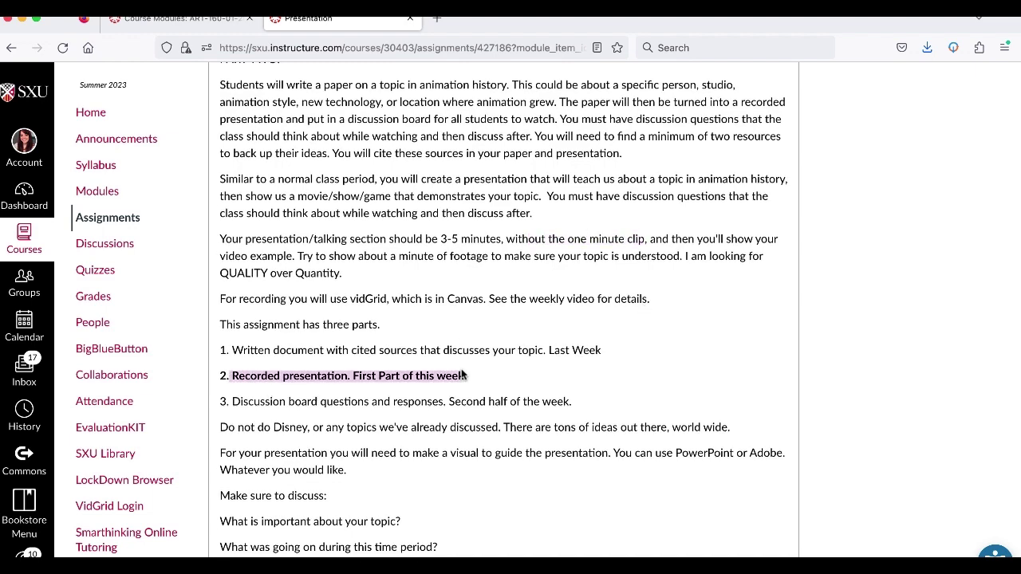
{"action": "scroll", "coordinate": [462, 371], "scroll_direction": "down", "scroll_amount": 1}
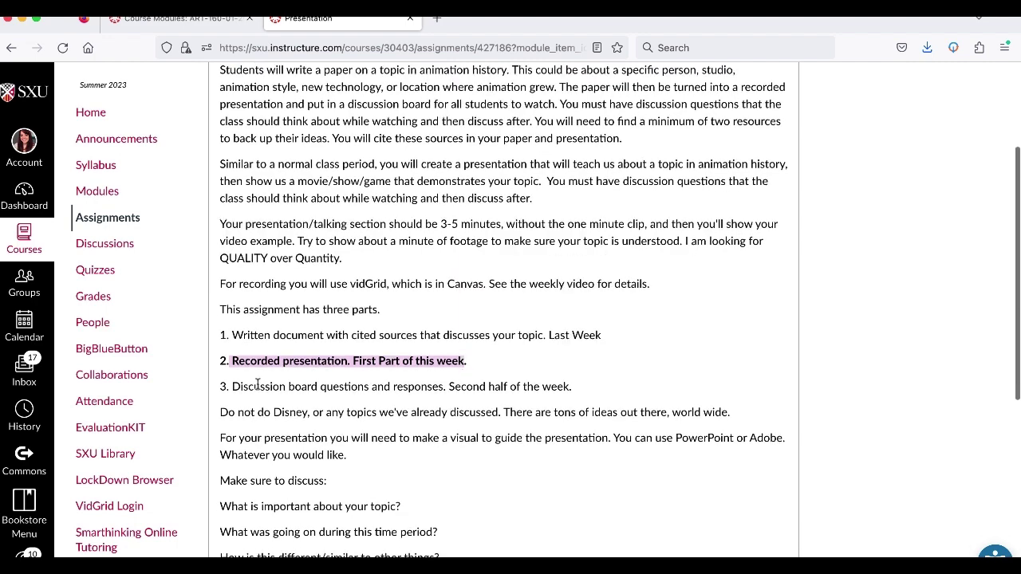
{"action": "left_click_drag", "start_coordinate": [221, 386], "coordinate": [563, 385]}
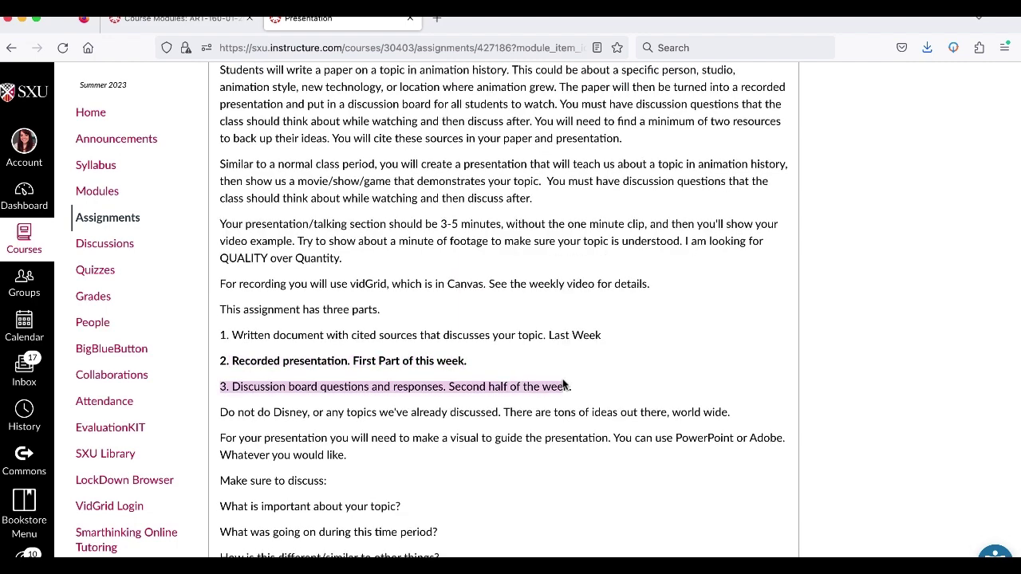
{"action": "scroll", "coordinate": [564, 386], "scroll_direction": "down", "scroll_amount": 3}
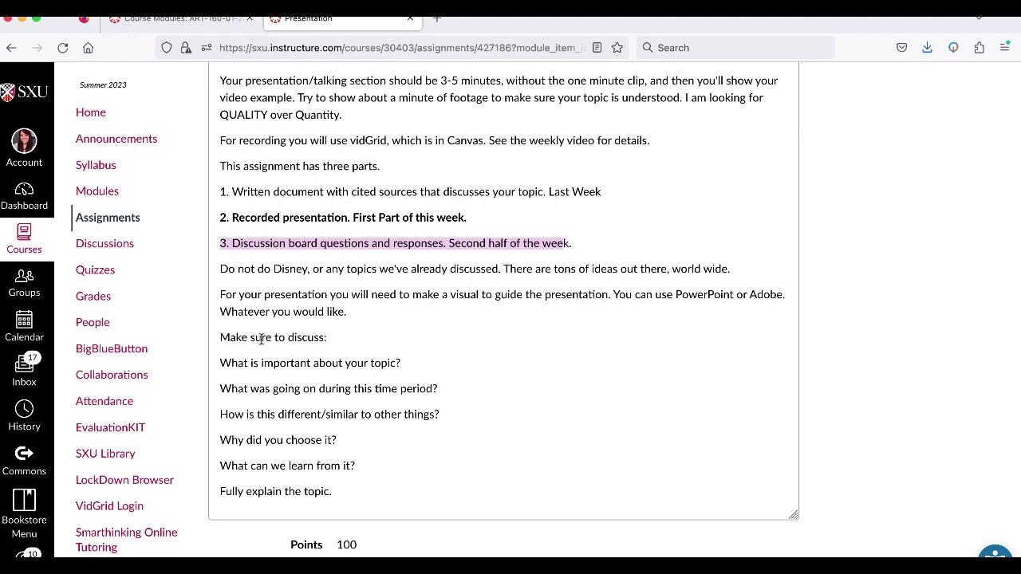
{"action": "left_click_drag", "start_coordinate": [225, 339], "coordinate": [492, 501]}
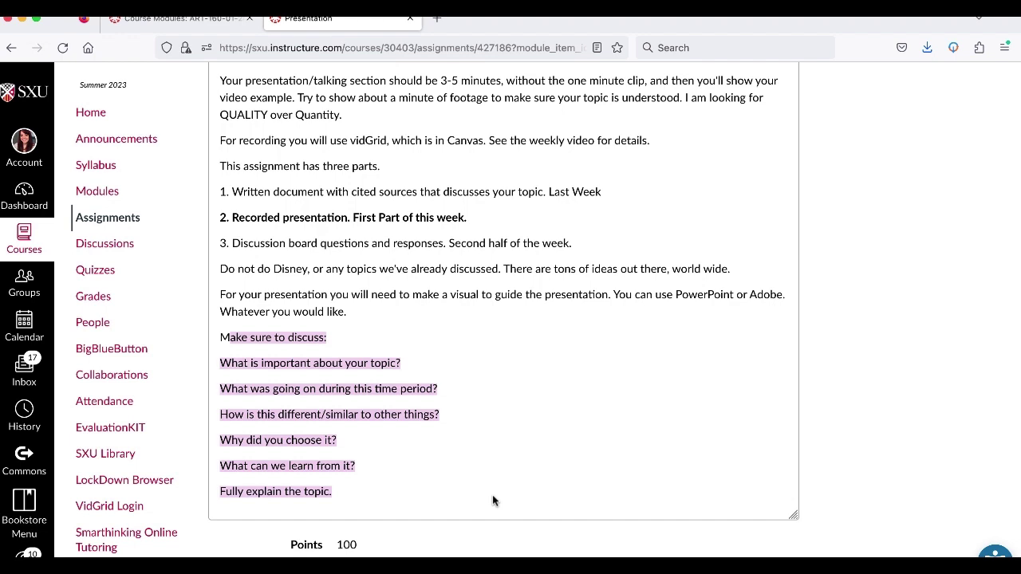
{"action": "left_click", "coordinate": [493, 496]}
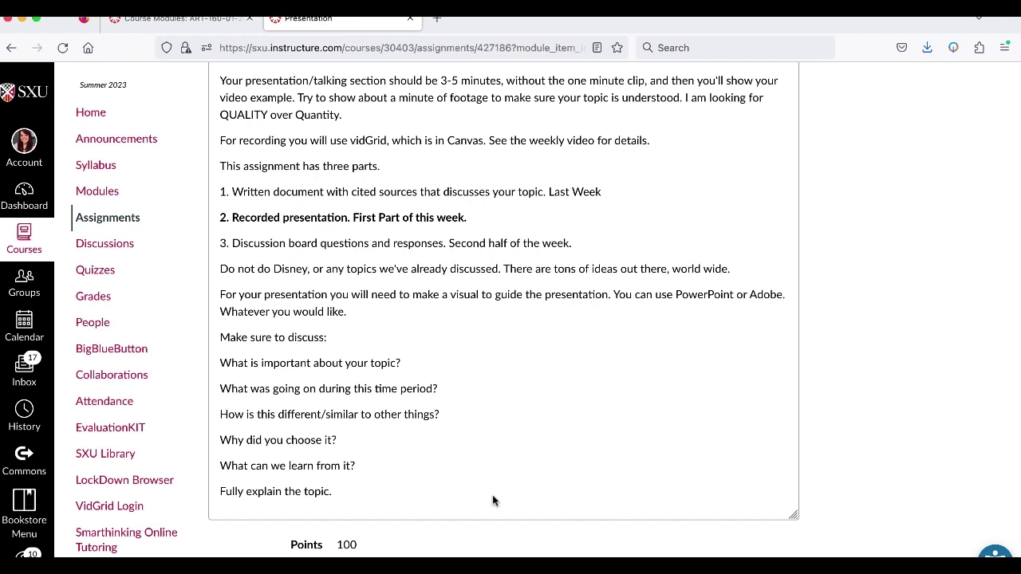
- From Course Modules, view the Presentations discussion topic, then go back to the modules list
{"action": "left_click", "coordinate": [182, 19]}
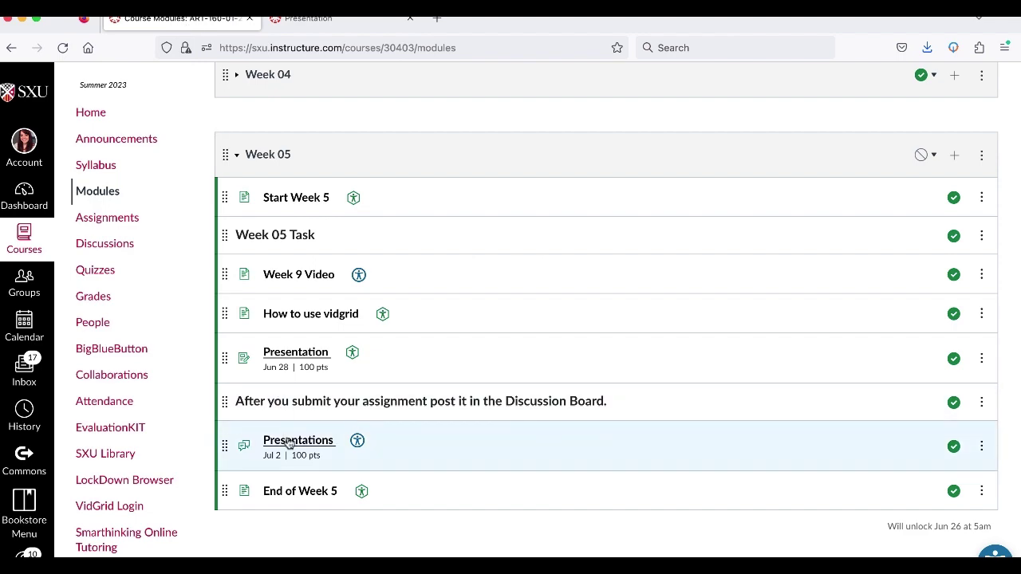
{"action": "left_click", "coordinate": [291, 441]}
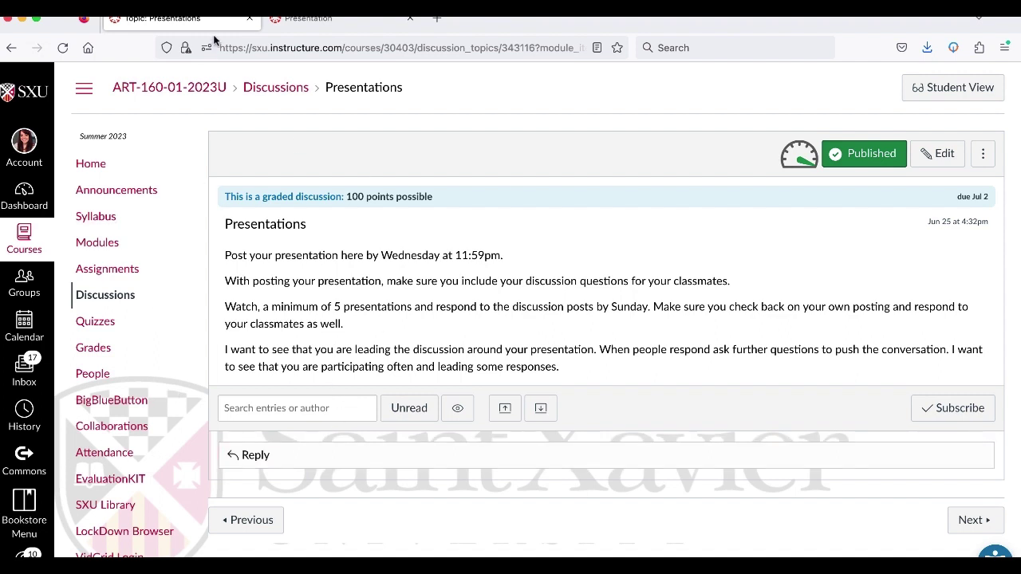
{"action": "left_click", "coordinate": [12, 49]}
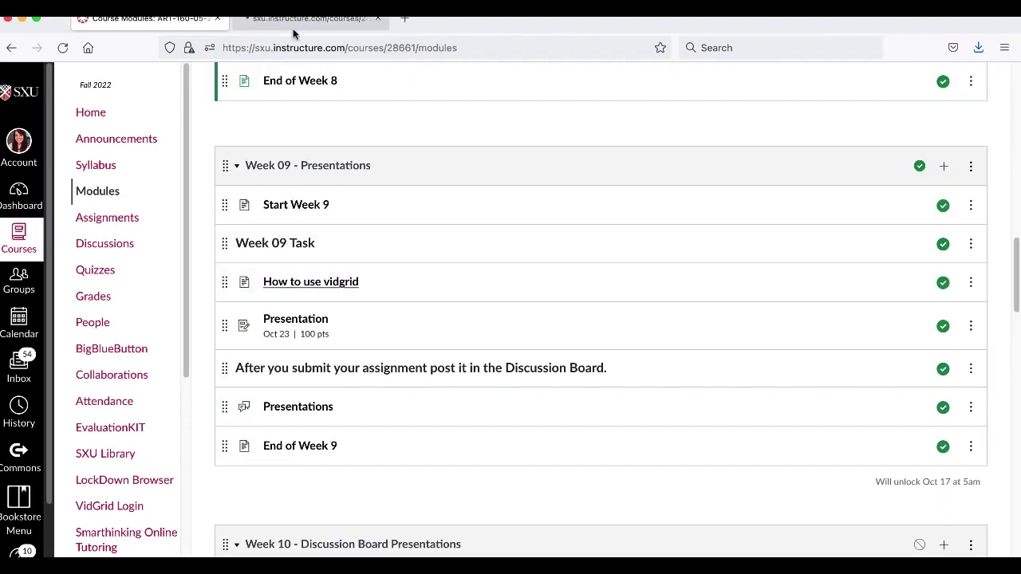
- Switch to the How to use vidgrid tab and close it to reach the course home
{"action": "left_click", "coordinate": [293, 32]}
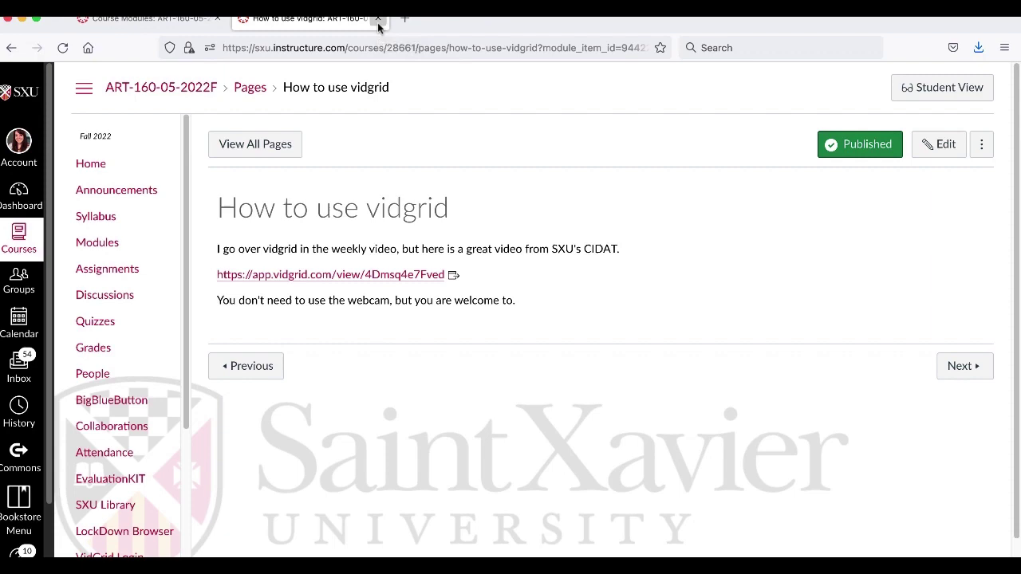
{"action": "left_click", "coordinate": [379, 24]}
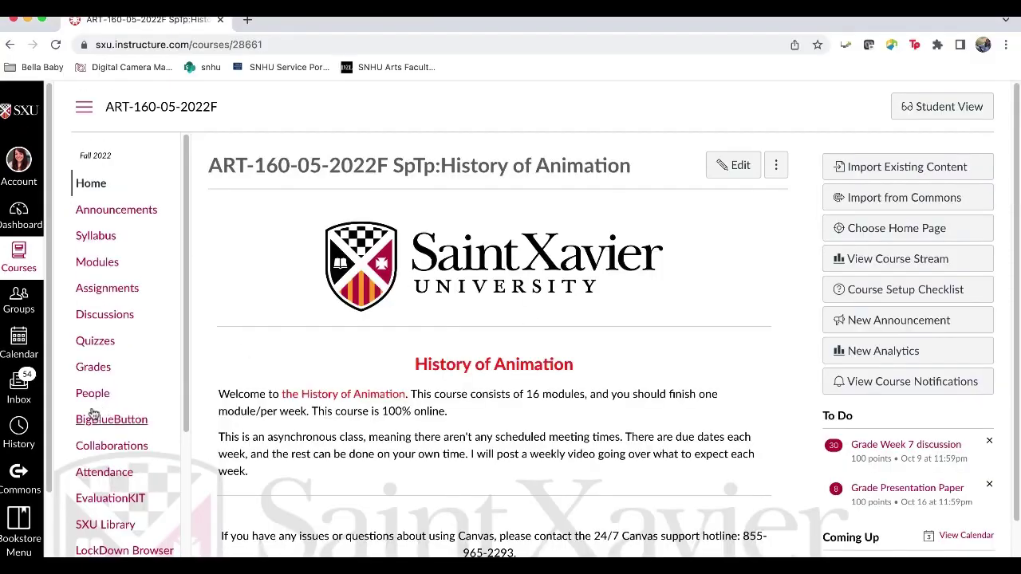
- Use VidGrid Login in the course navigation, then enter the VidGrid Portal
{"action": "scroll", "coordinate": [90, 415], "scroll_direction": "down", "scroll_amount": 5}
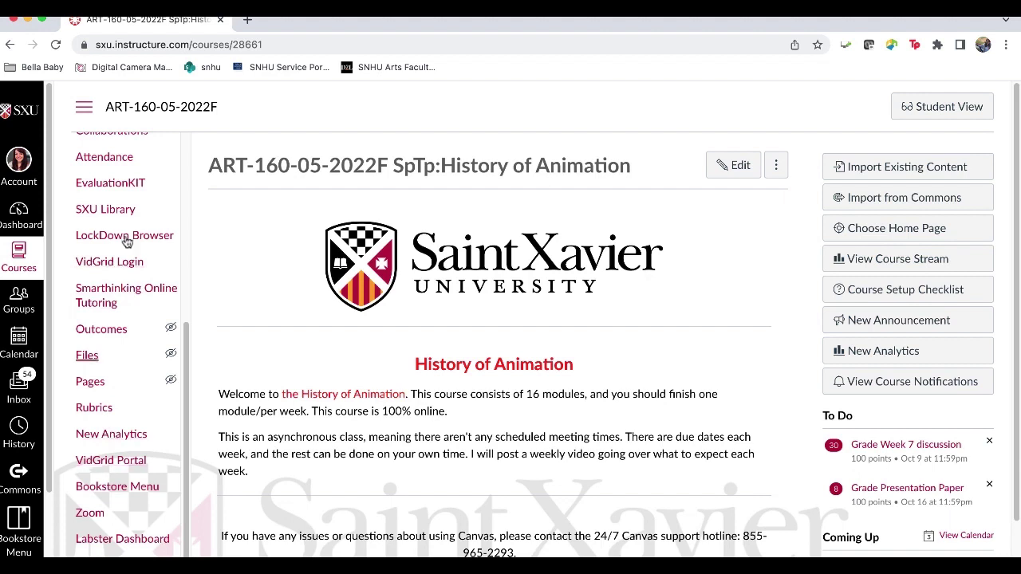
{"action": "left_click", "coordinate": [119, 263]}
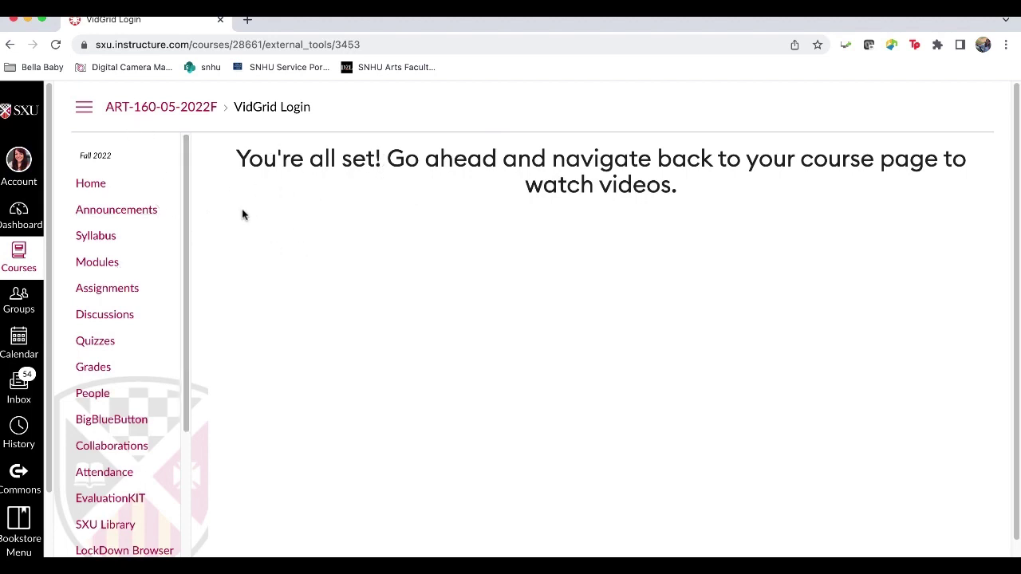
{"action": "scroll", "coordinate": [151, 299], "scroll_direction": "down", "scroll_amount": 5}
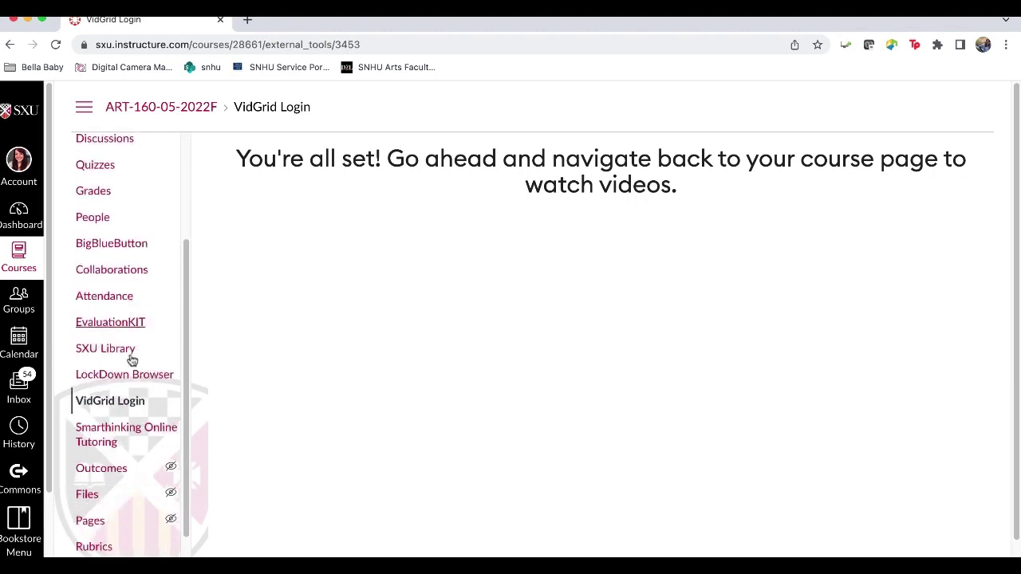
{"action": "scroll", "coordinate": [89, 485], "scroll_direction": "down", "scroll_amount": 5}
{"action": "left_click", "coordinate": [91, 430]}
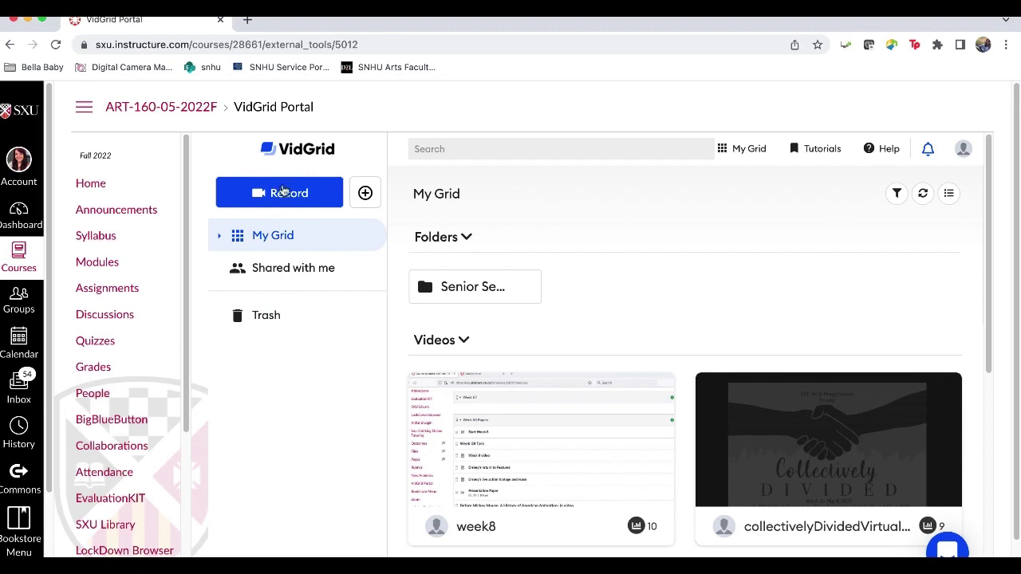
- Launch the VidGrid screen recorder and try a 1440 x 900 capture size
{"action": "left_click", "coordinate": [282, 191]}
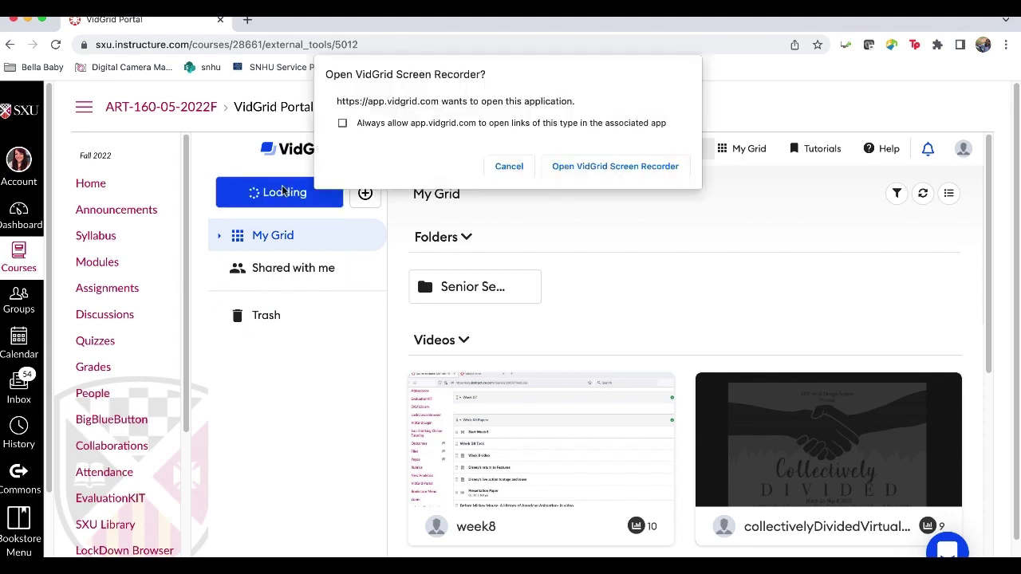
{"action": "left_click", "coordinate": [584, 170]}
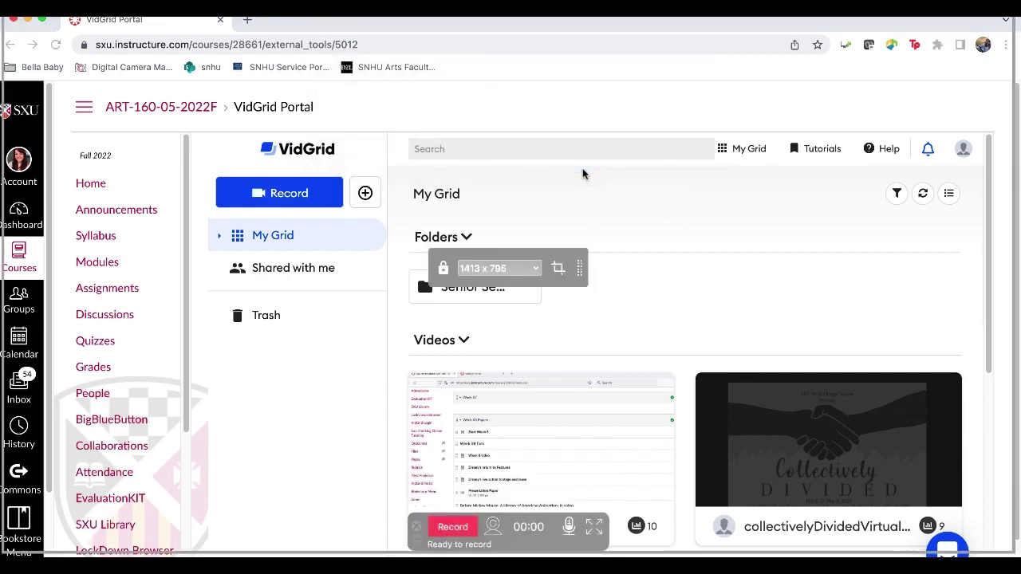
{"action": "left_click", "coordinate": [534, 267]}
{"action": "left_click", "coordinate": [534, 269]}
{"action": "left_click_drag", "start_coordinate": [582, 272], "coordinate": [576, 305]}
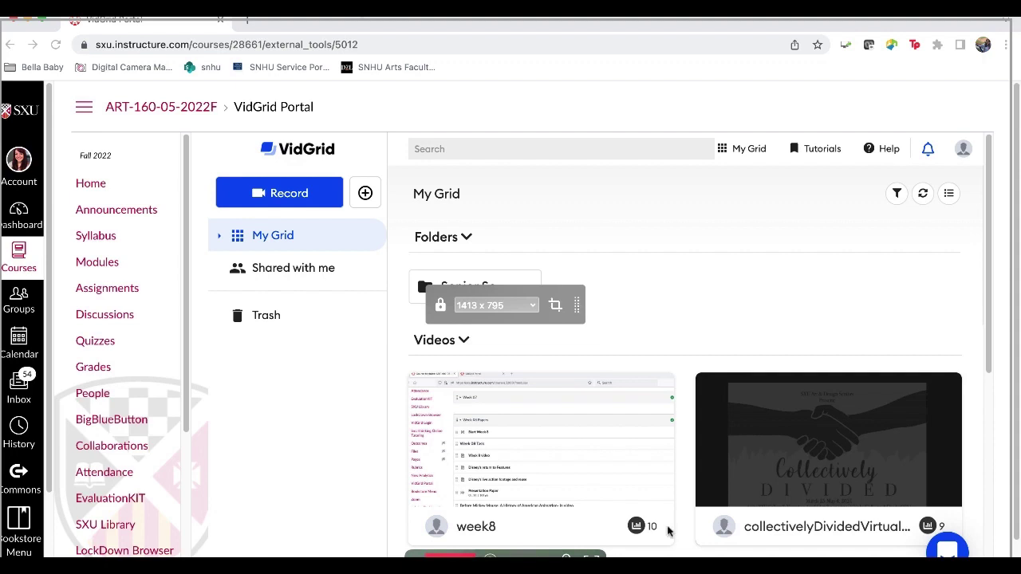
{"action": "left_click", "coordinate": [515, 305]}
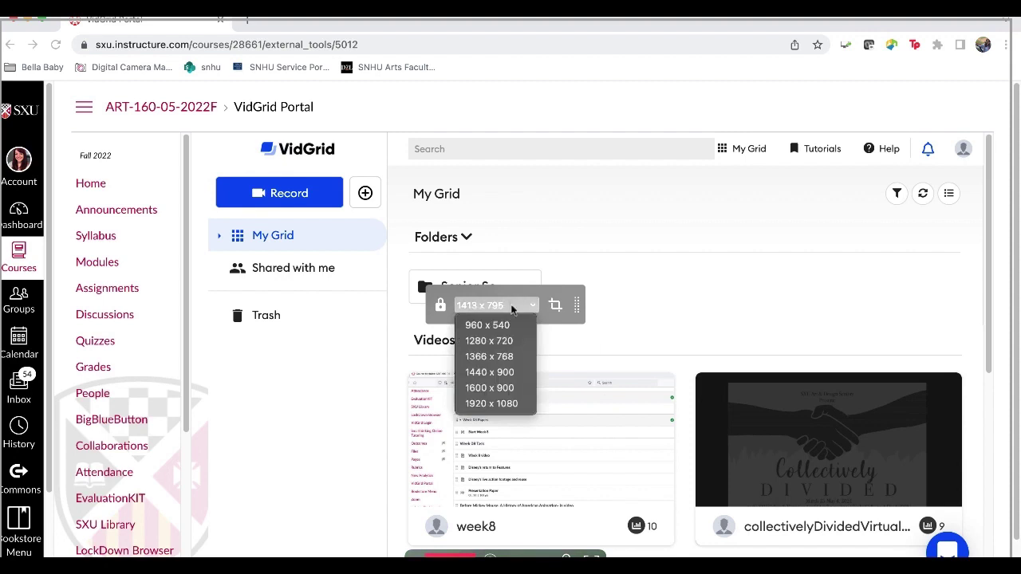
{"action": "left_click", "coordinate": [511, 375]}
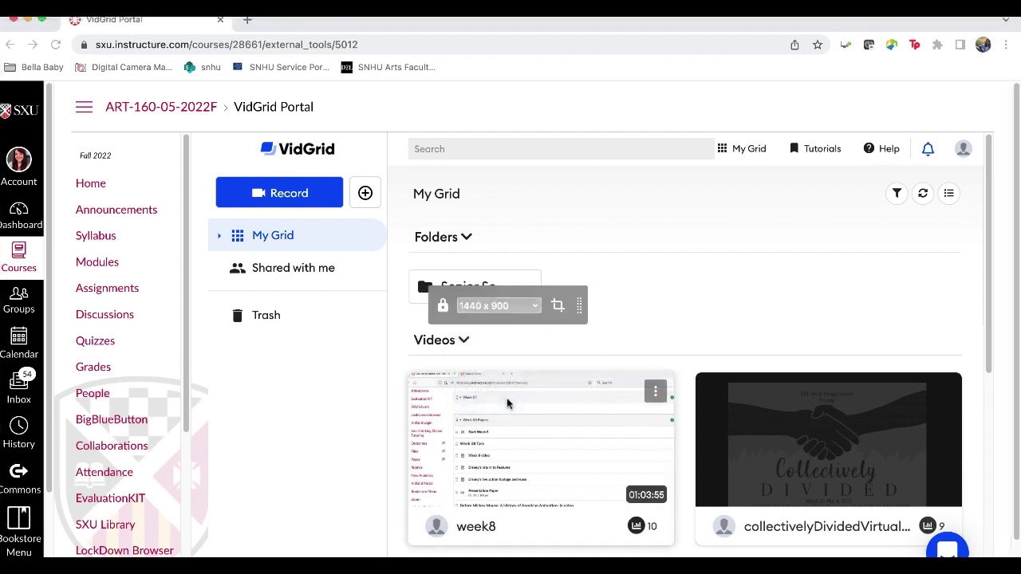
- Try the 960 x 540 and 1440 x 900 capture sizes, finally settling on 960 x 540
{"action": "left_click", "coordinate": [522, 309]}
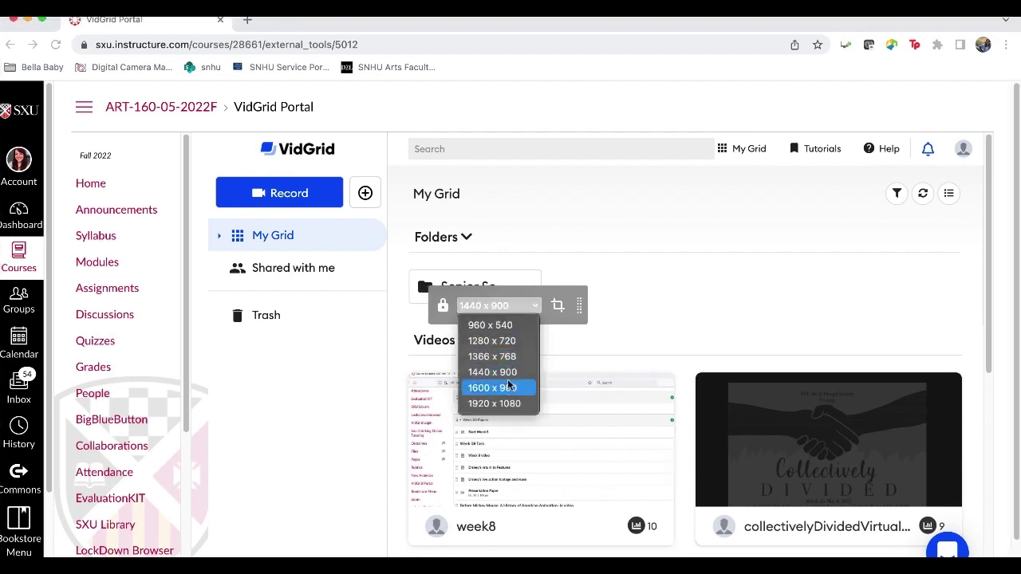
{"action": "left_click", "coordinate": [508, 384]}
{"action": "left_click", "coordinate": [512, 308]}
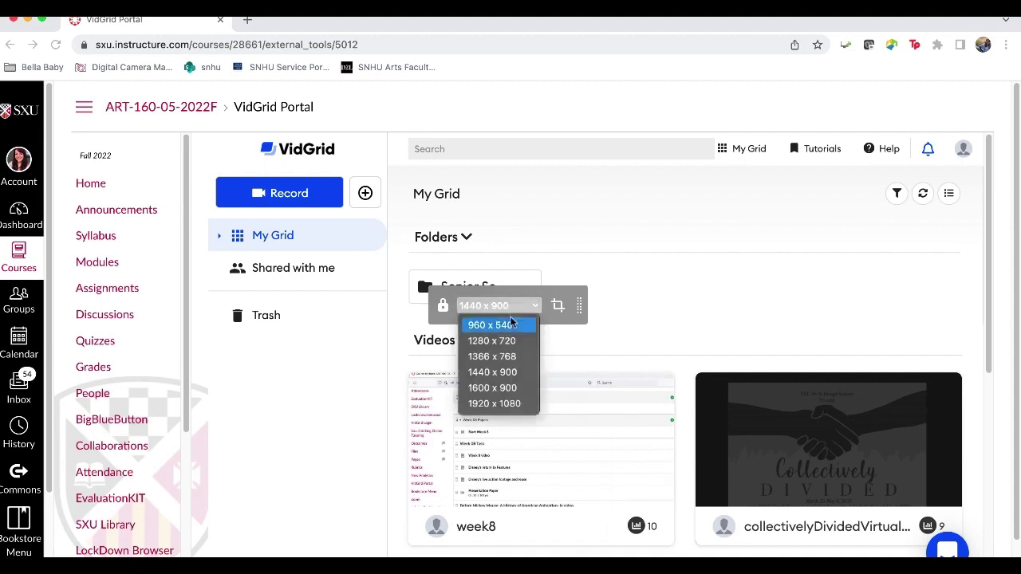
{"action": "left_click", "coordinate": [511, 323]}
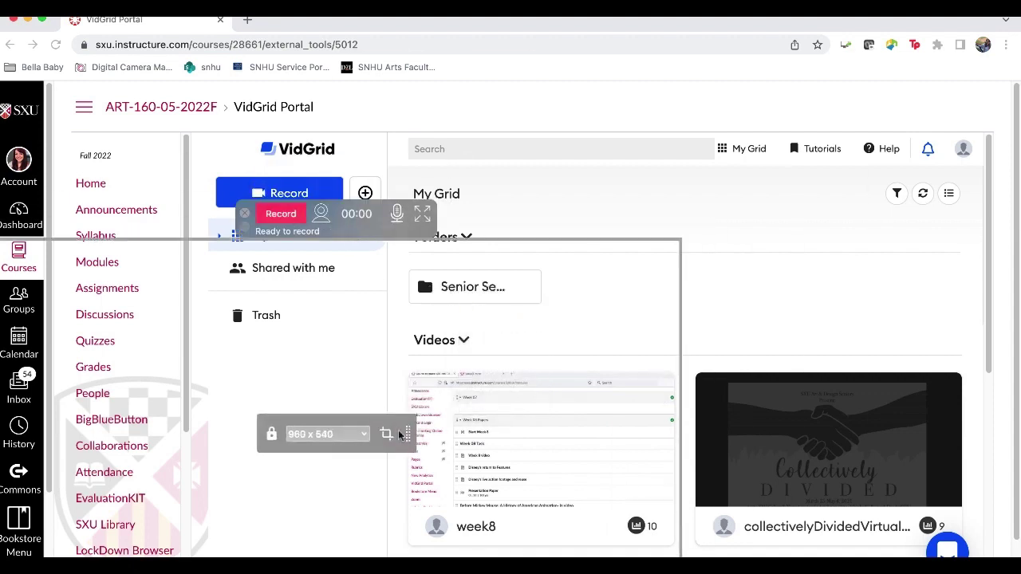
{"action": "left_click_drag", "start_coordinate": [407, 437], "coordinate": [496, 333]}
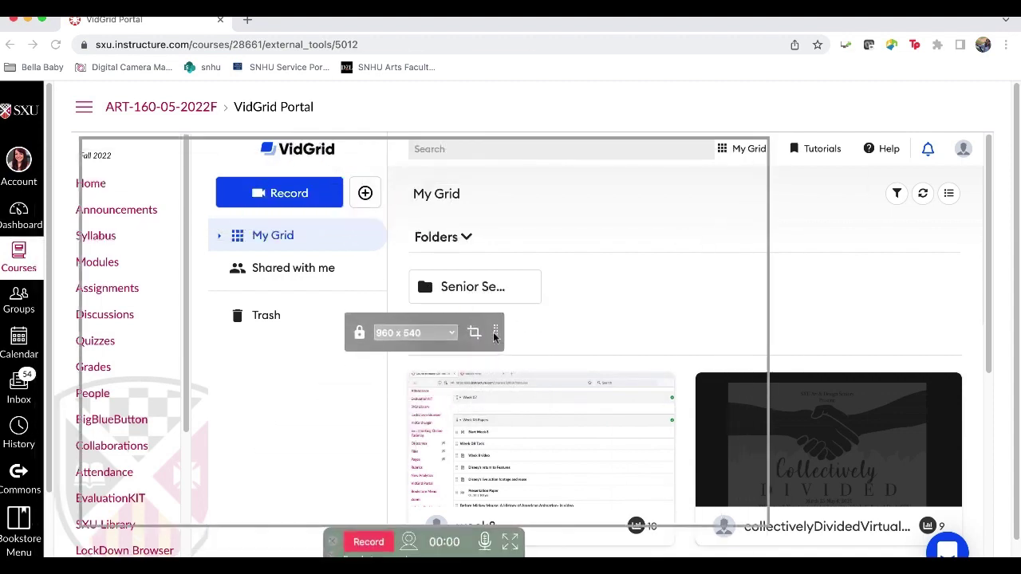
{"action": "left_click", "coordinate": [452, 334]}
{"action": "left_click", "coordinate": [433, 399]}
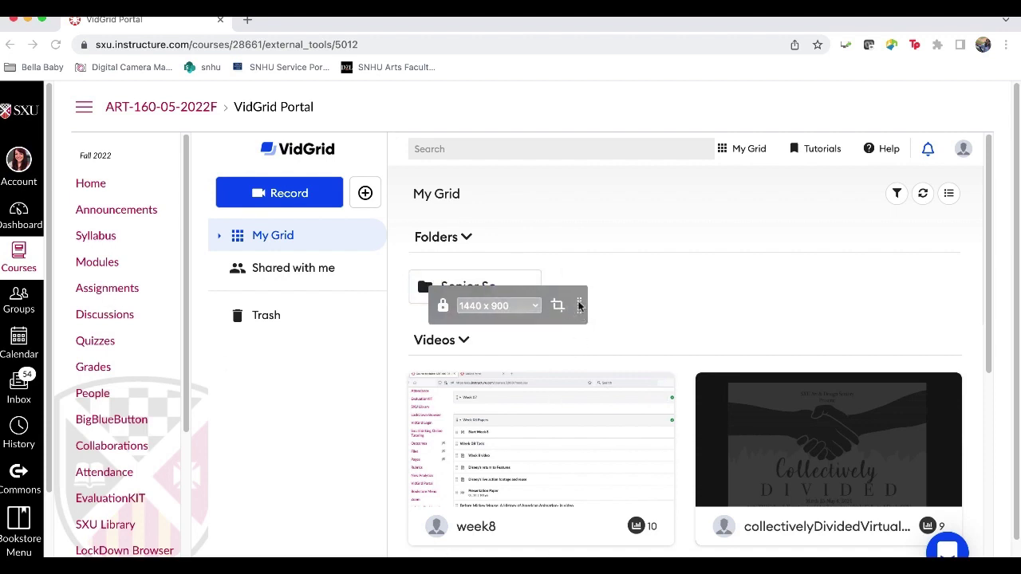
{"action": "left_click", "coordinate": [498, 305]}
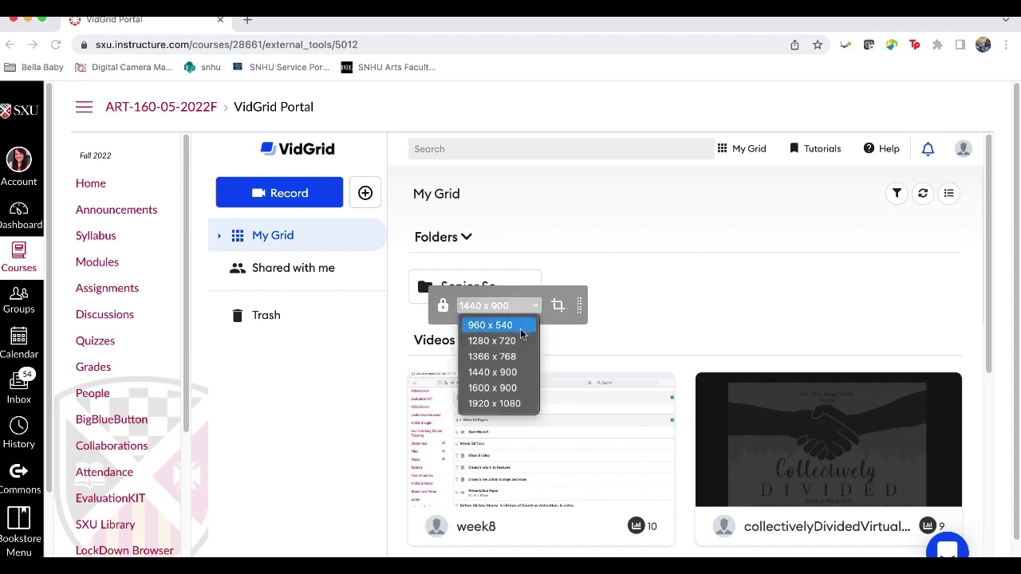
{"action": "left_click", "coordinate": [499, 324]}
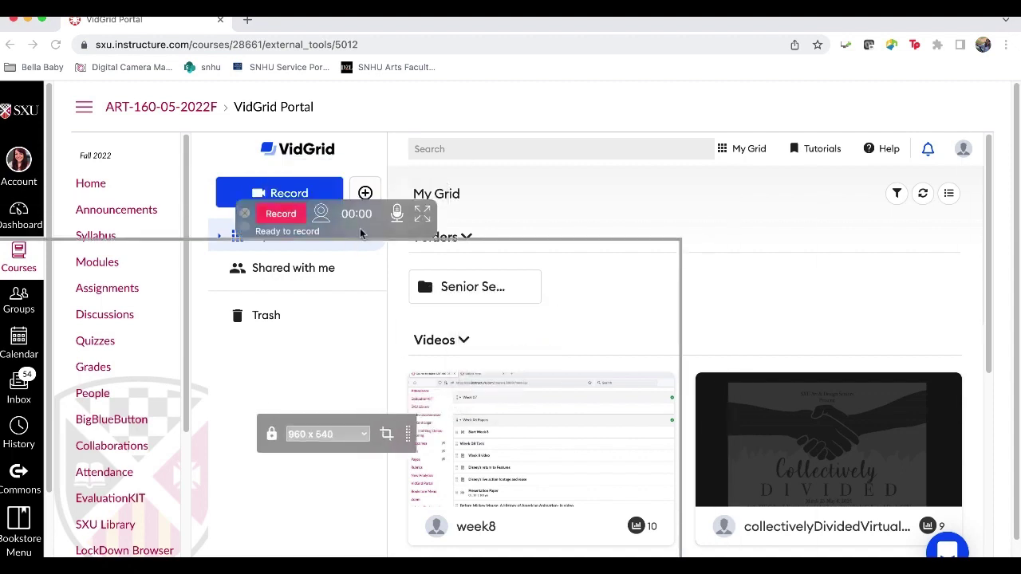
- Drag the 960 x 540 capture frame up and right over the My Grid page
{"action": "left_click_drag", "start_coordinate": [360, 228], "coordinate": [508, 134]}
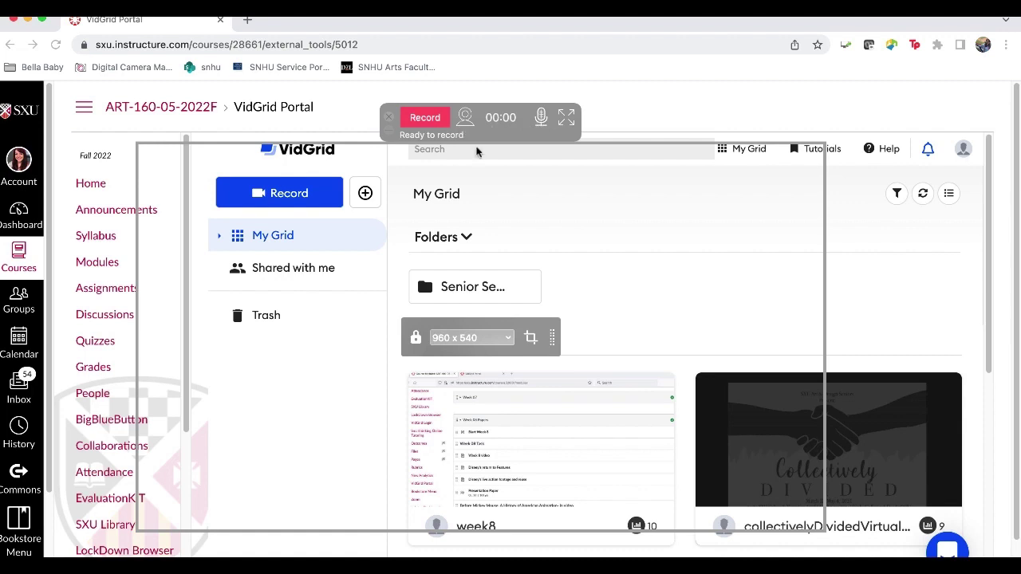
- Start recording the framed My Grid area and let the countdown run
{"action": "left_click", "coordinate": [415, 121]}
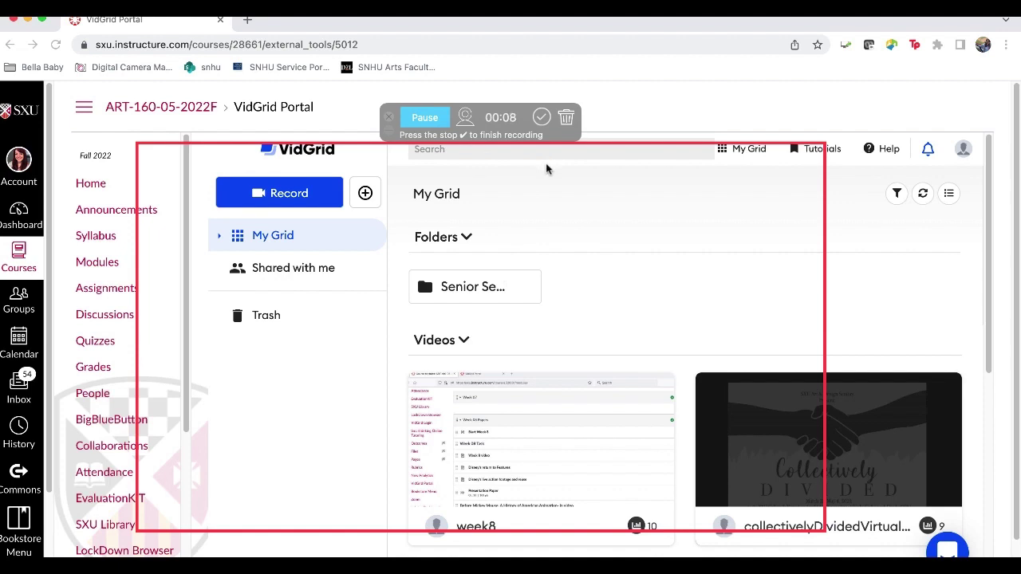
- Stop the recording and save it with the title fullerHistoryPresentation
{"action": "left_click", "coordinate": [542, 119]}
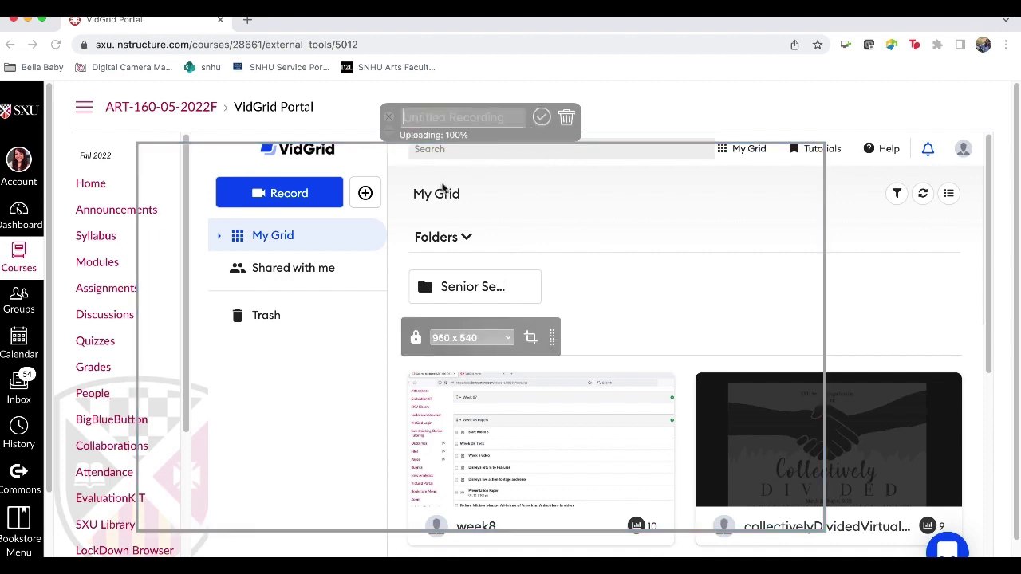
{"action": "type", "text": "fuller"}
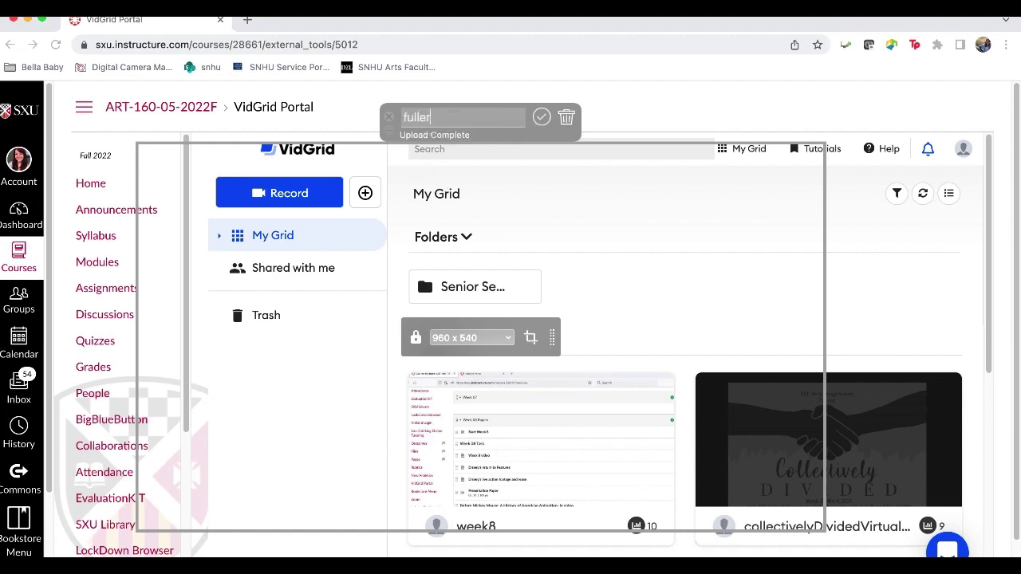
{"action": "type", "text": "HistoryPResentat"}
{"action": "key", "text": "BackSpace"}
{"action": "key", "text": "BackSpace"}
{"action": "key", "text": "BackSpace"}
{"action": "key", "text": "BackSpace"}
{"action": "key", "text": "BackSpace"}
{"action": "key", "text": "BackSpace"}
{"action": "key", "text": "BackSpace"}
{"action": "key", "text": "BackSpace"}
{"action": "type", "text": "resentation"}
{"action": "key", "text": "Return"}
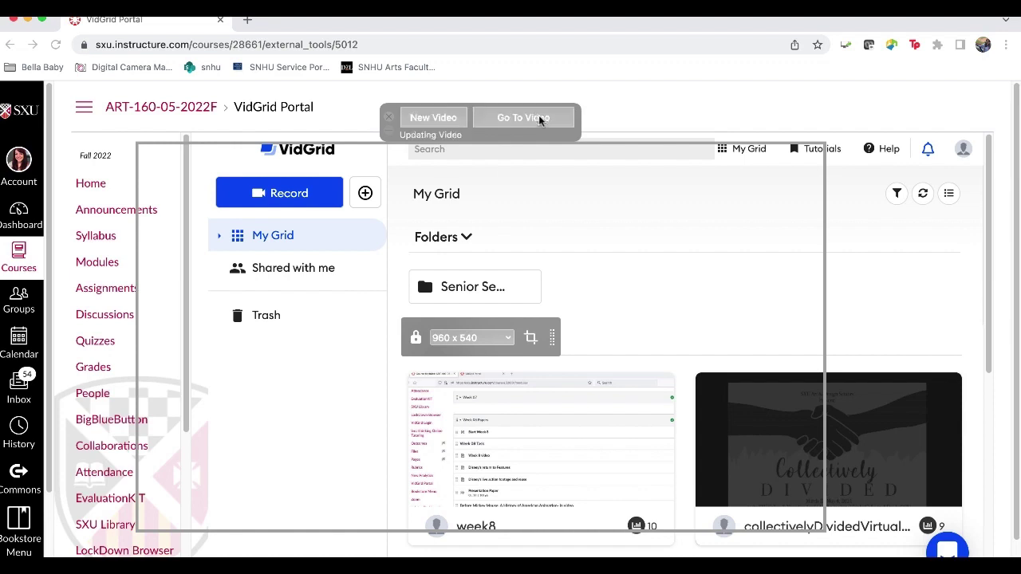
- On the fullerHistoryPresentation video page, select its embed code, then its share link
{"action": "left_click", "coordinate": [512, 120]}
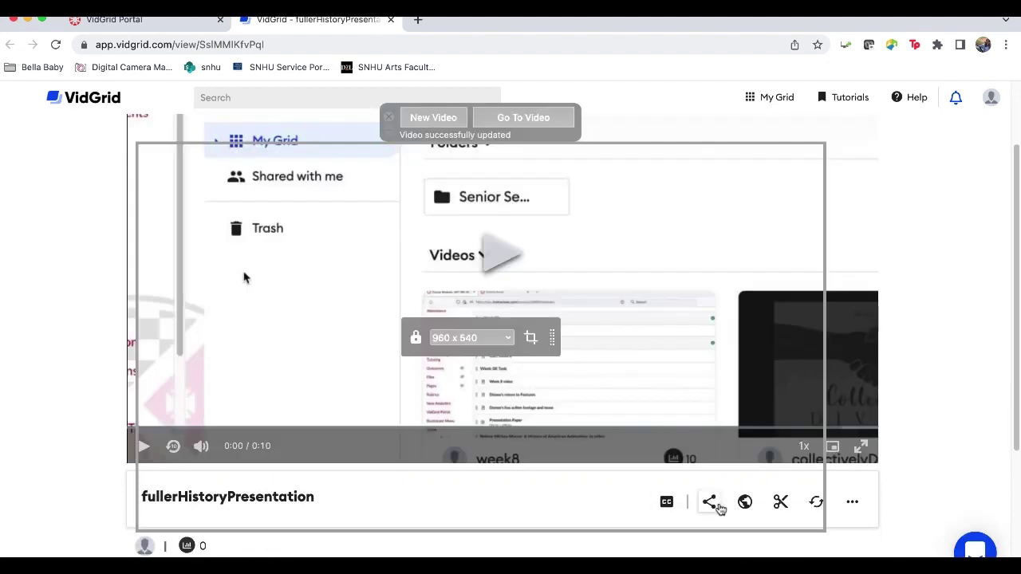
{"action": "left_click", "coordinate": [718, 506]}
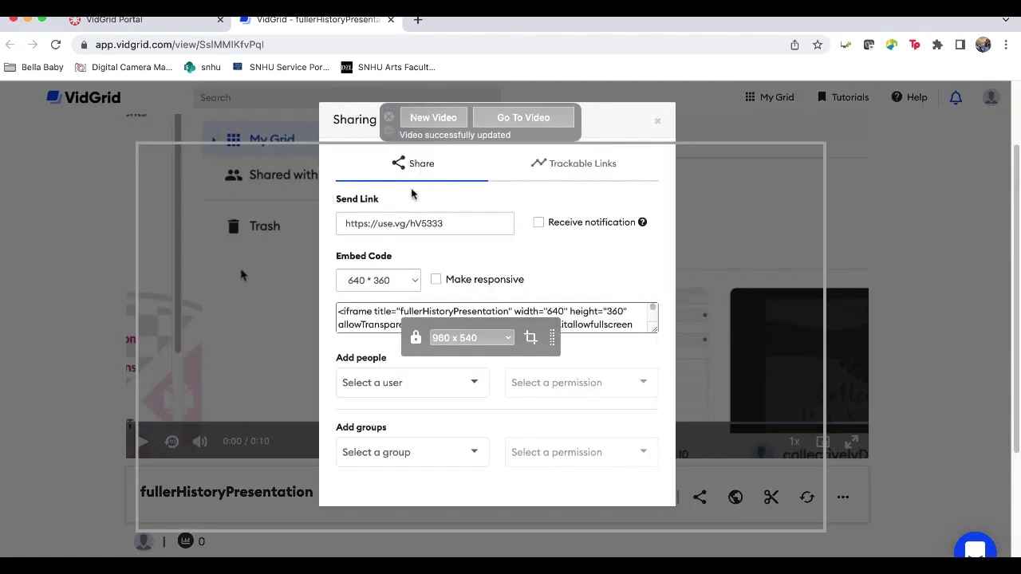
{"action": "scroll", "coordinate": [411, 195], "scroll_direction": "down", "scroll_amount": 1}
{"action": "left_click_drag", "start_coordinate": [338, 312], "coordinate": [659, 354]}
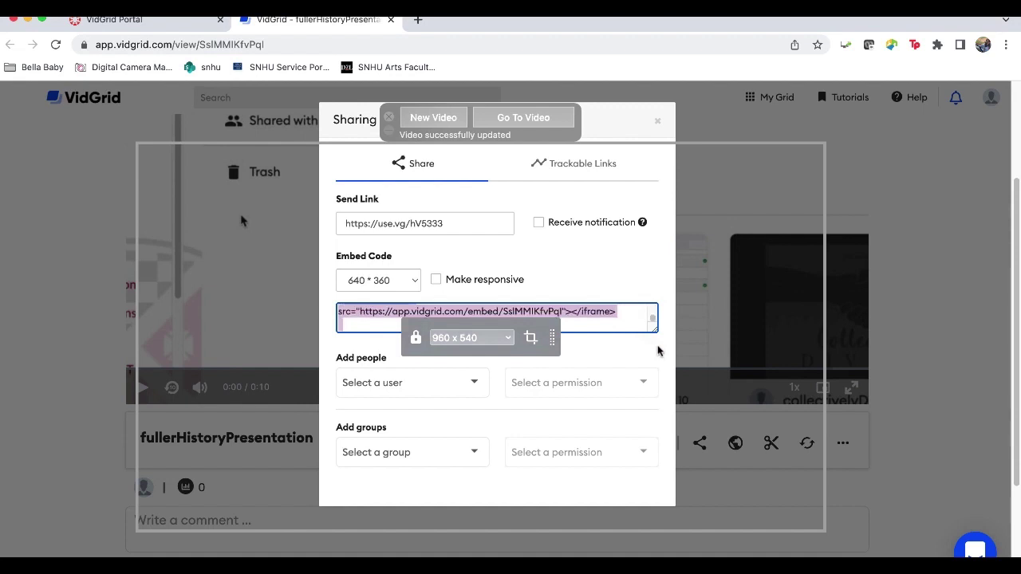
{"action": "scroll", "coordinate": [609, 232], "scroll_direction": "up", "scroll_amount": 1}
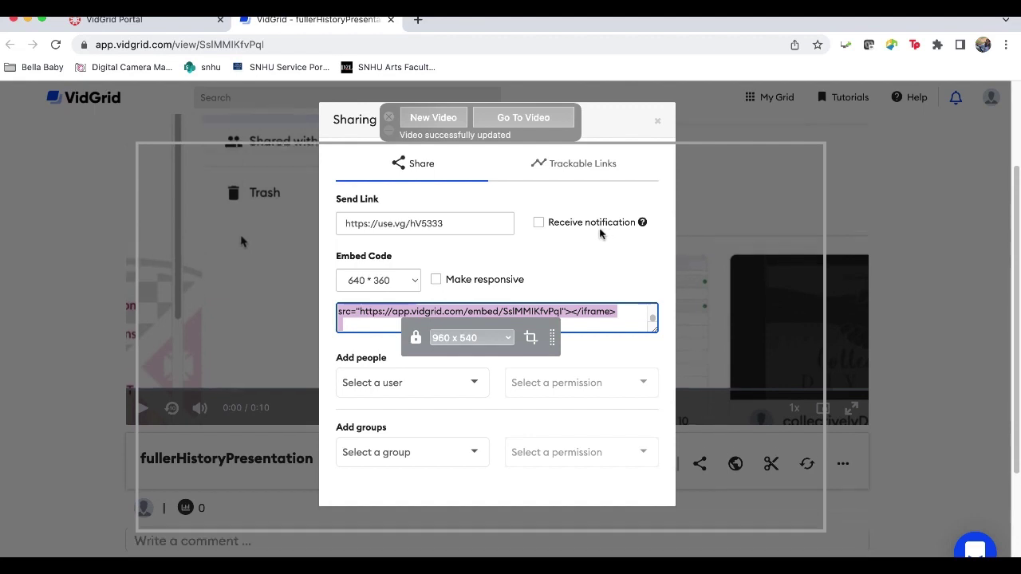
{"action": "left_click", "coordinate": [446, 225]}
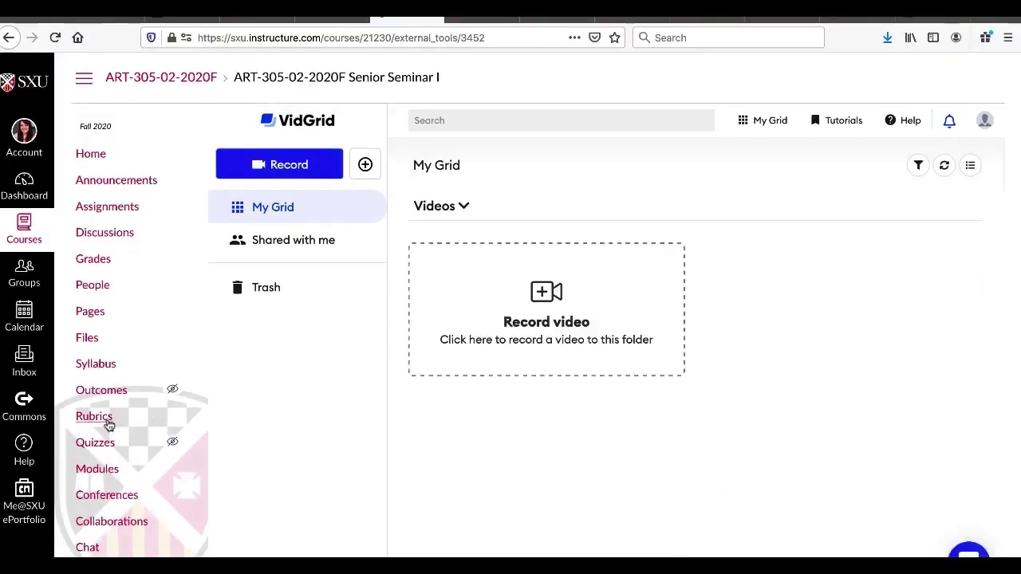
- Choose Record video in the Senior Seminar VidGrid portal to trigger the recorder install prompt
{"action": "left_click", "coordinate": [540, 335]}
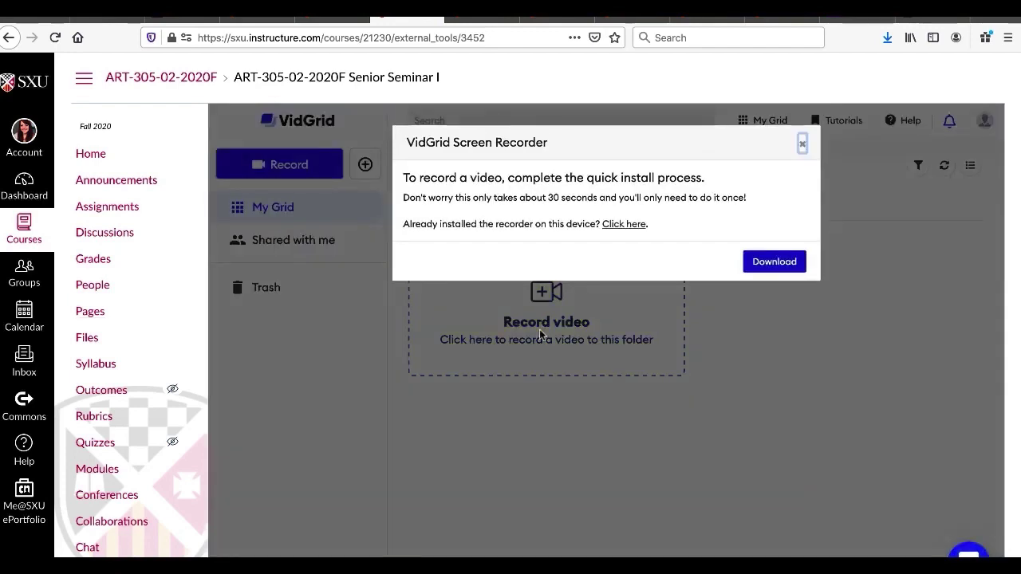
- Download the VidGrid Screen Recorder installer and save the file in Firefox
{"action": "left_click", "coordinate": [764, 259]}
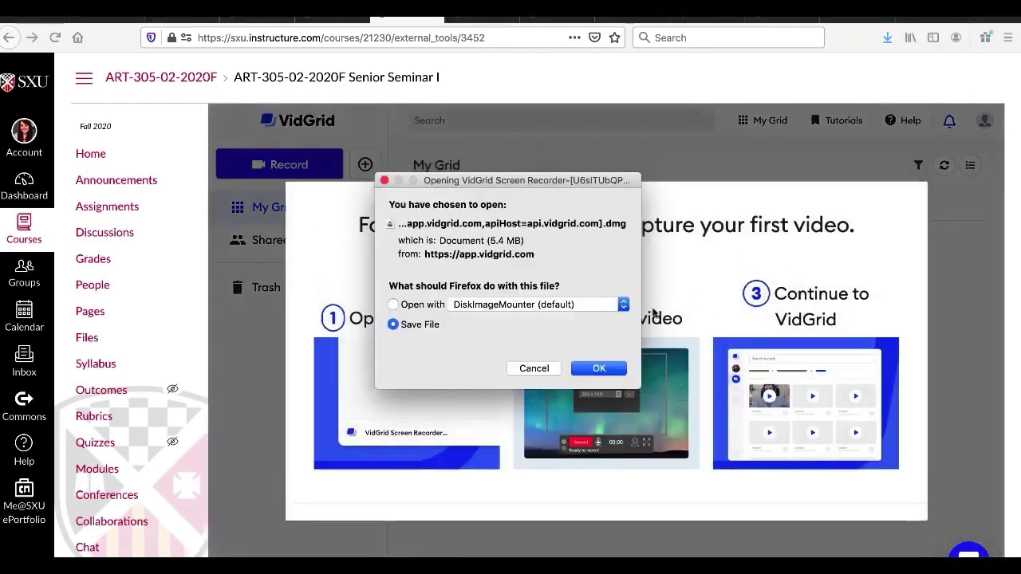
{"action": "left_click", "coordinate": [603, 369]}
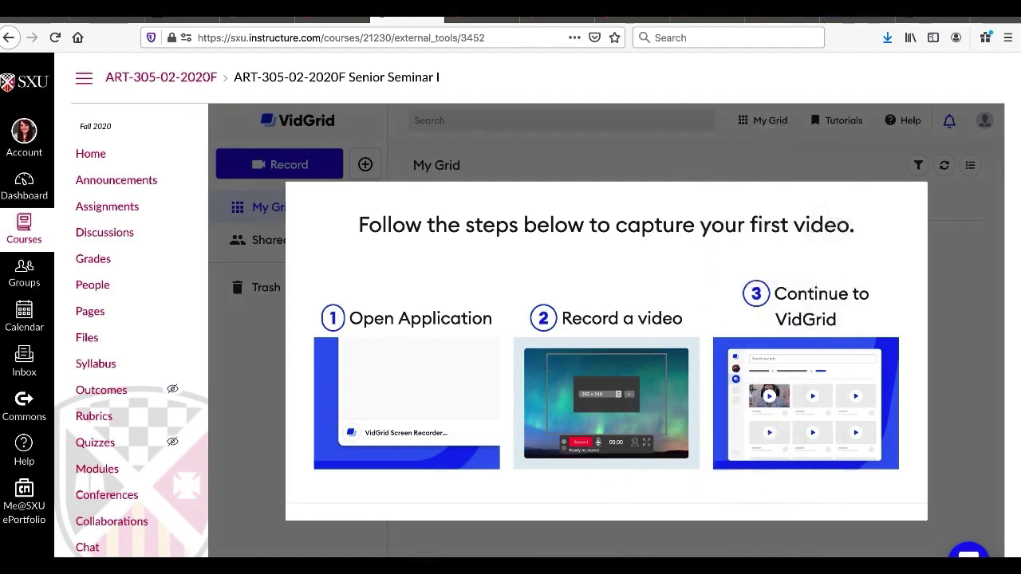
- Open the downloaded VidGrid installer disk image from the Downloads folder
{"action": "left_click", "coordinate": [523, 188]}
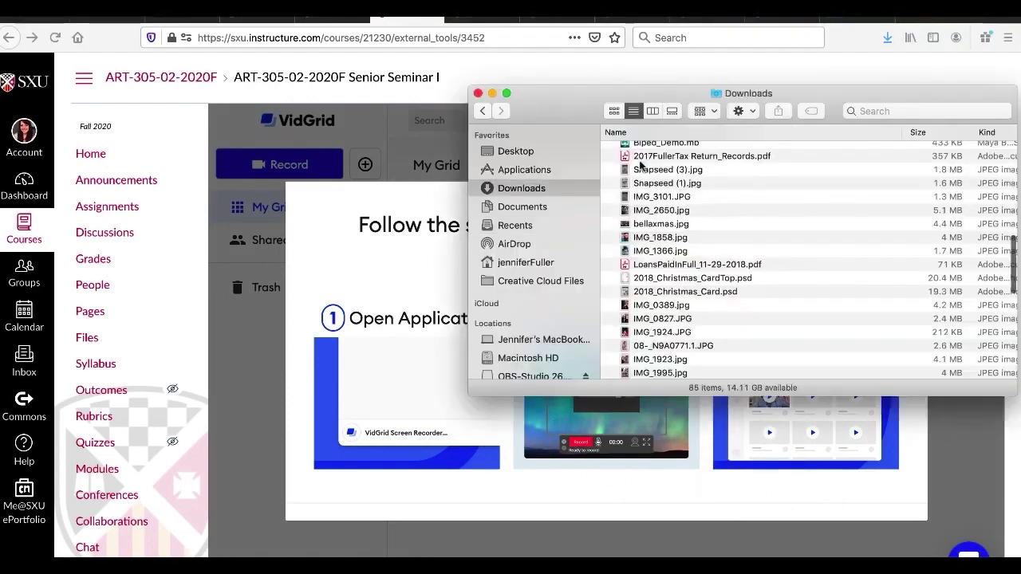
{"action": "scroll", "coordinate": [641, 165], "scroll_direction": "up", "scroll_amount": 10}
{"action": "double_click", "coordinate": [642, 150]}
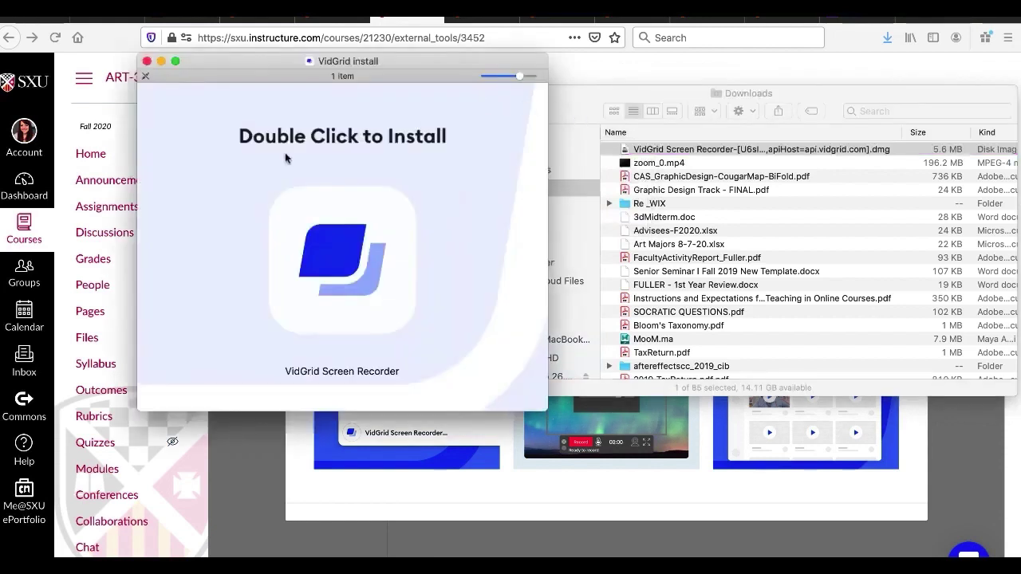
- Launch the VidGrid Screen Recorder app, approving both security prompts
{"action": "left_click", "coordinate": [333, 253]}
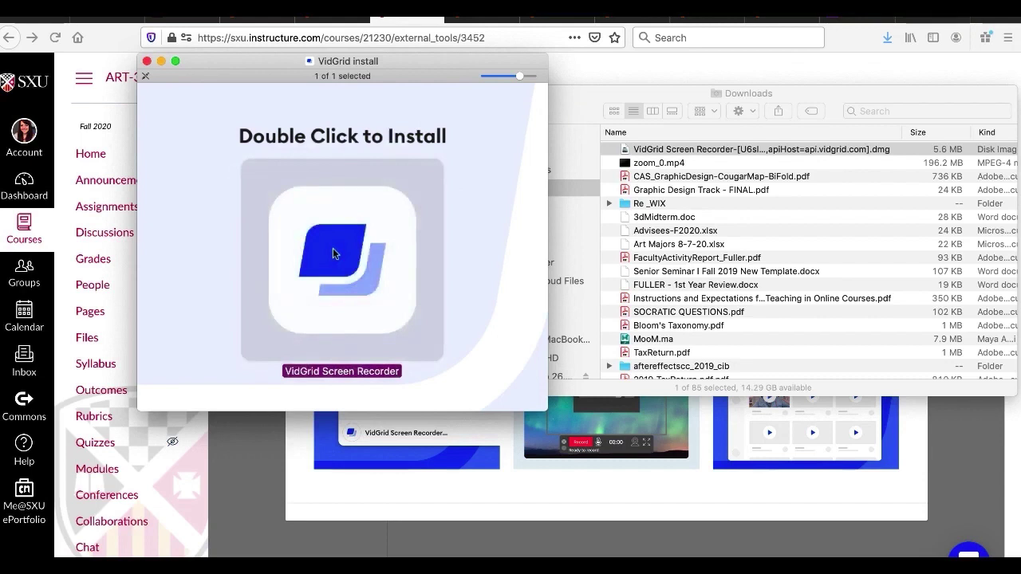
{"action": "double_click", "coordinate": [333, 253]}
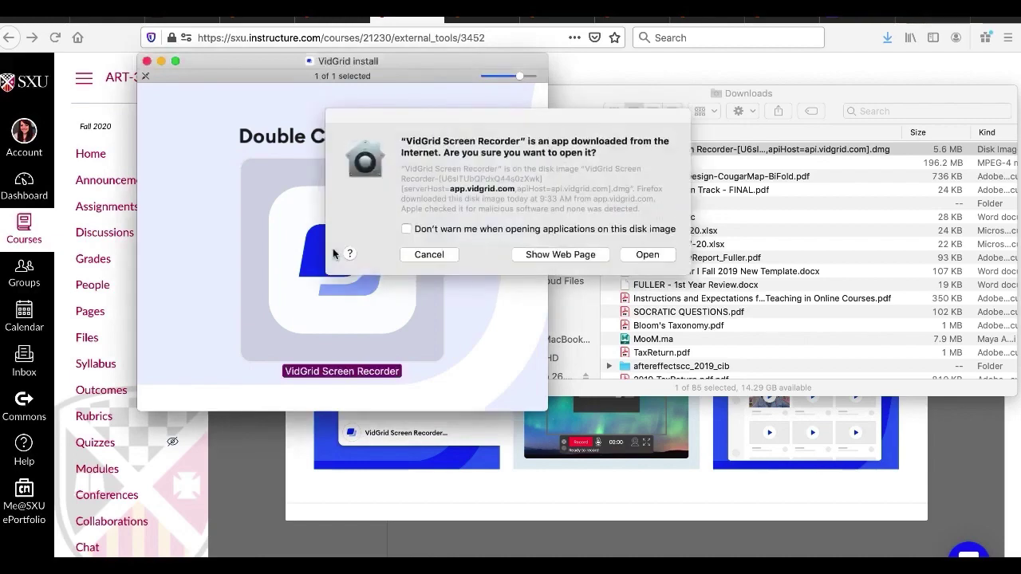
{"action": "left_click", "coordinate": [649, 255]}
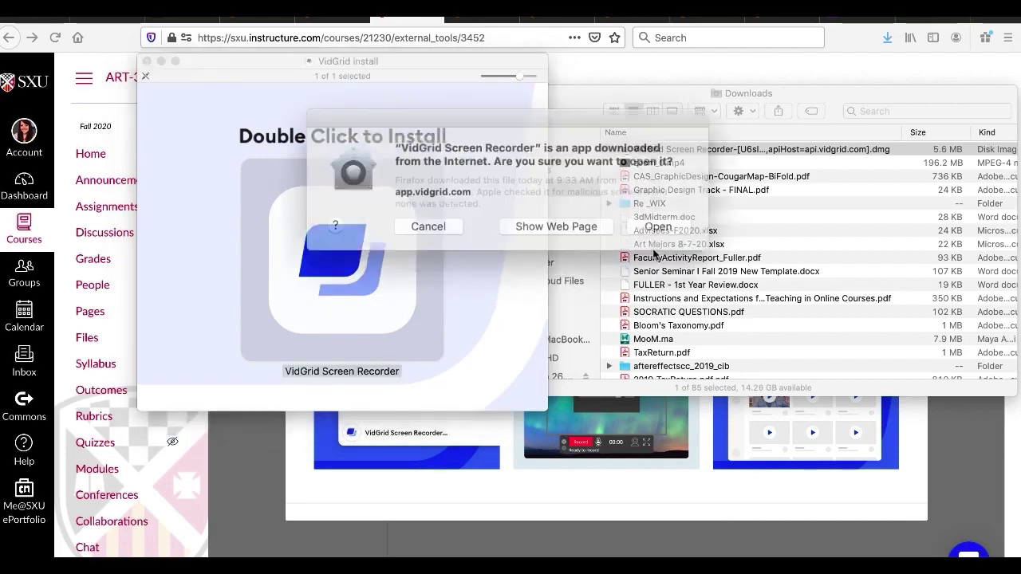
{"action": "left_click", "coordinate": [633, 221]}
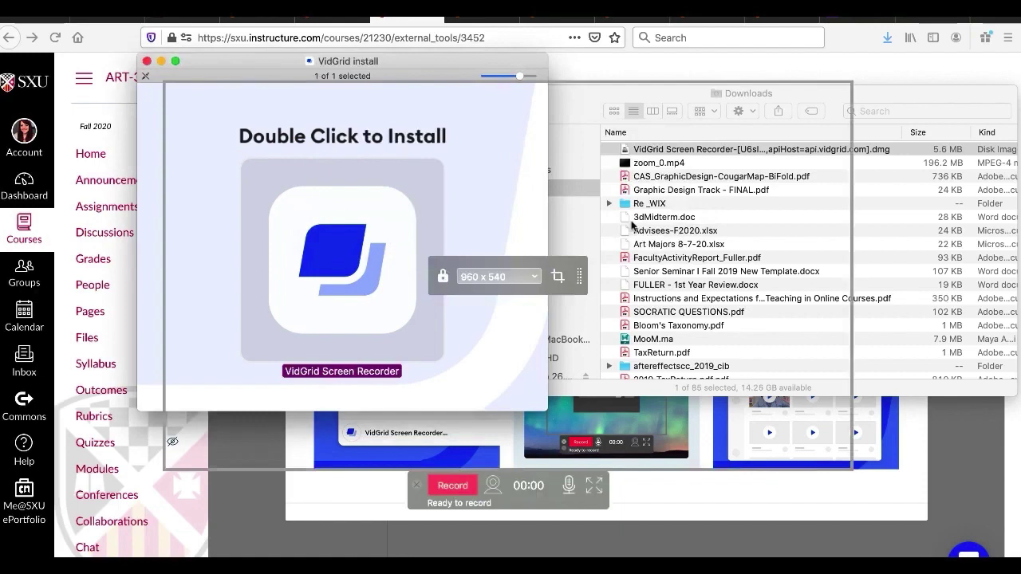
- Close the VidGrid recorder's install window
{"action": "left_click", "coordinate": [147, 62]}
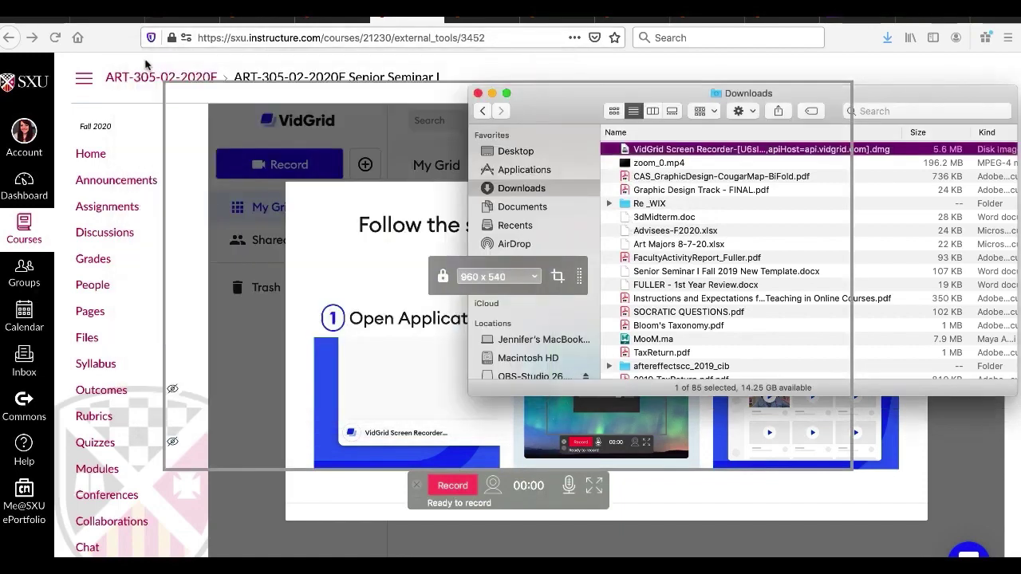